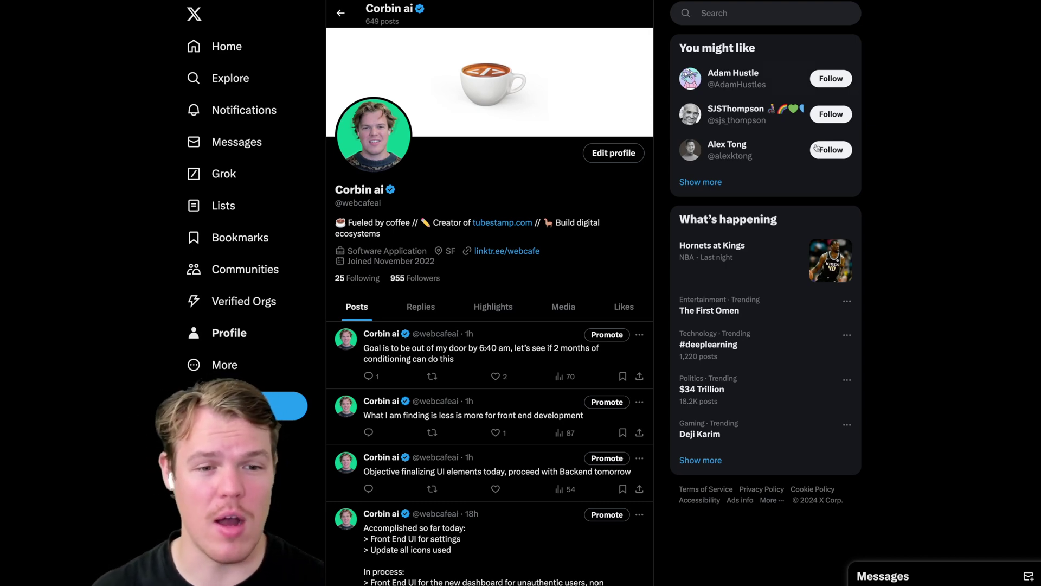
# Step: Find Web Browser under Made by OpenAI in the GPTs list and start a chat with it
pyautogui.scroll(-8, 768, 199)
pyautogui.scroll(-8, 767, 200)
pyautogui.scroll(10, 768, 201)
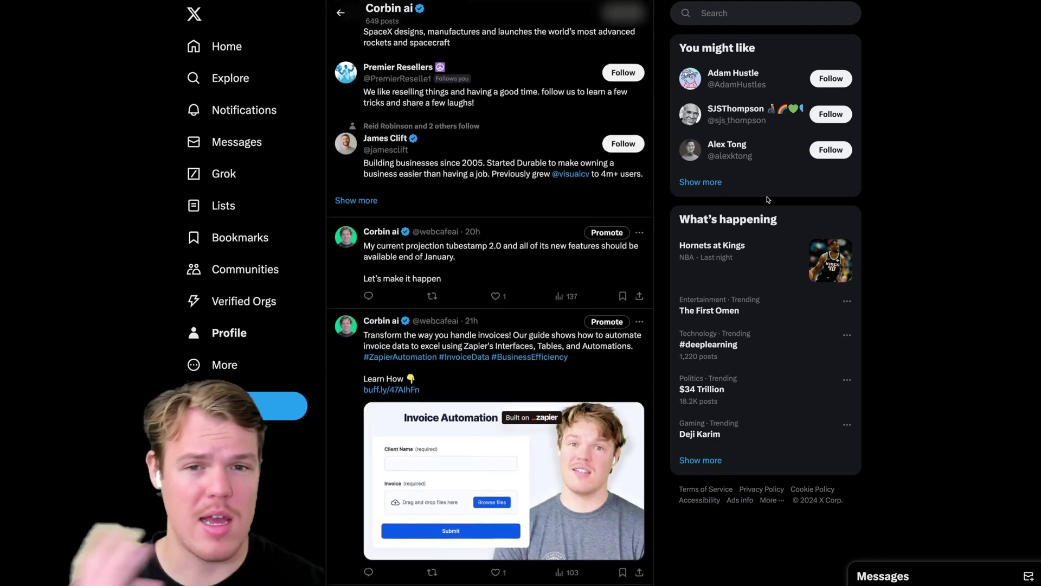
pyautogui.scroll(6, 767, 200)
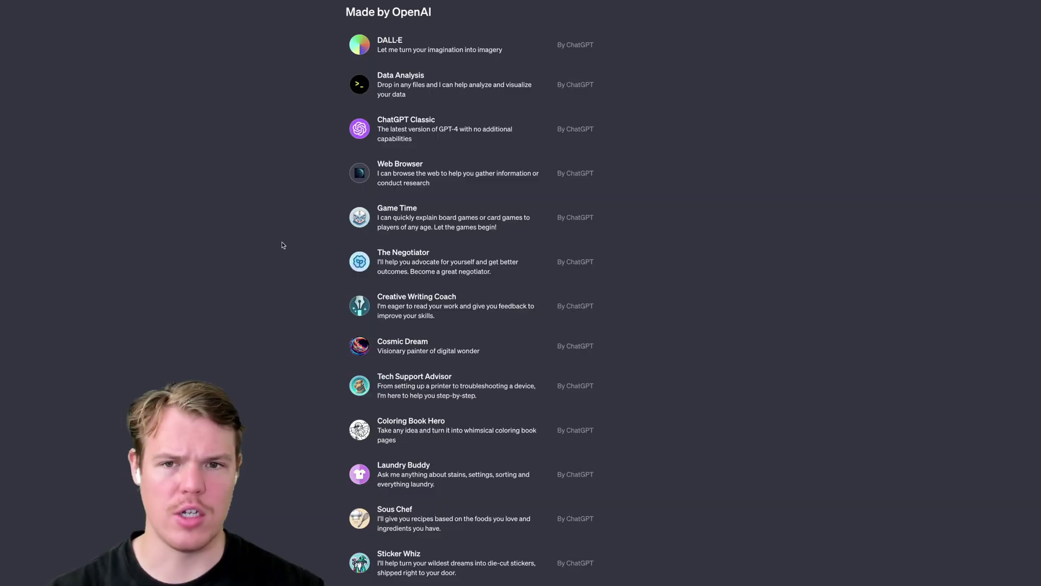
pyautogui.scroll(1, 282, 245)
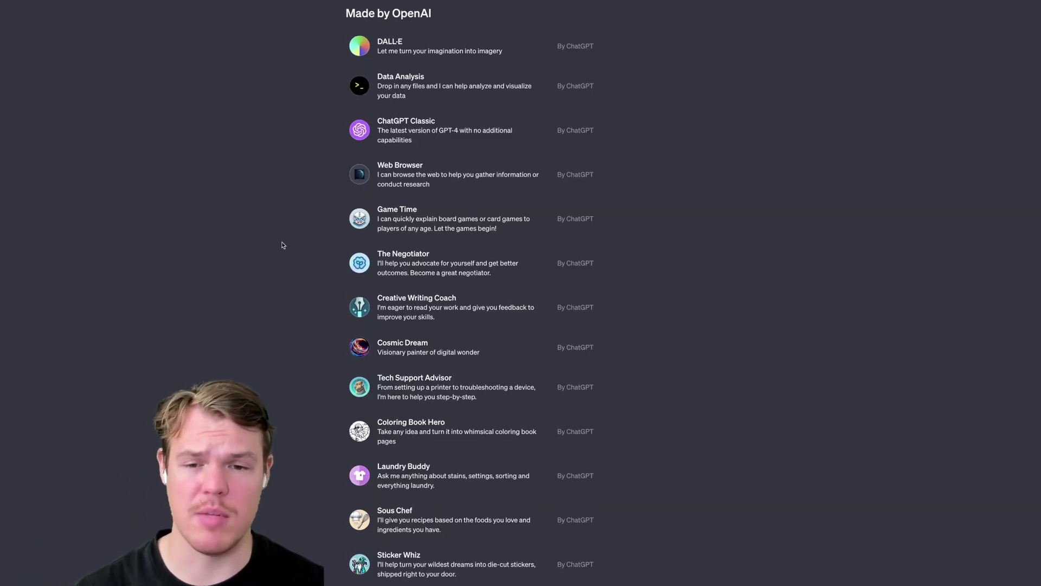
pyautogui.click(442, 188)
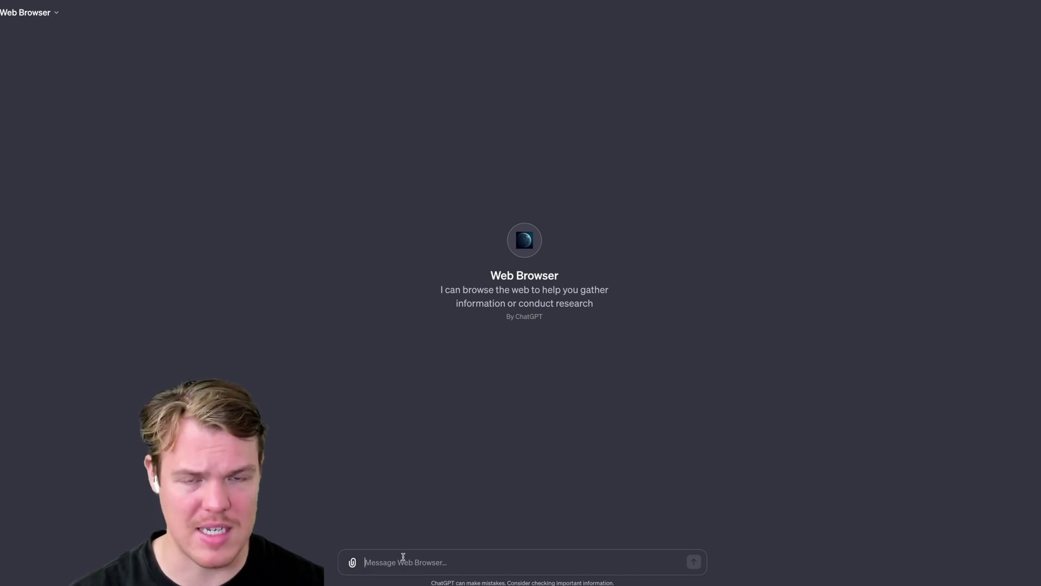
# Step: Paste and send the question asking for current median home prices in Austin, Texas
pyautogui.write('What are the current median home prices in Austin, Texas?')
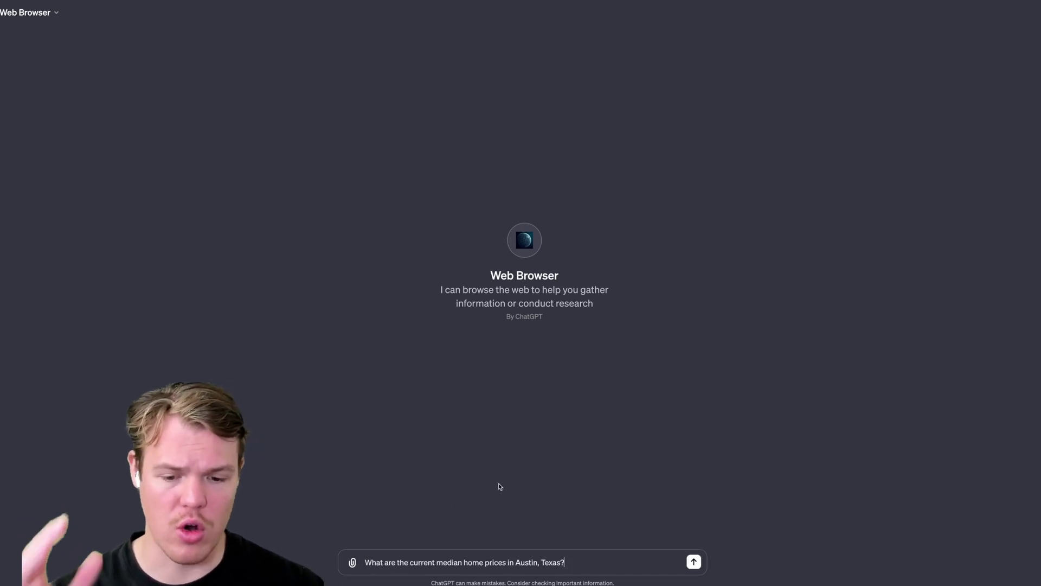
pyautogui.click(693, 562)
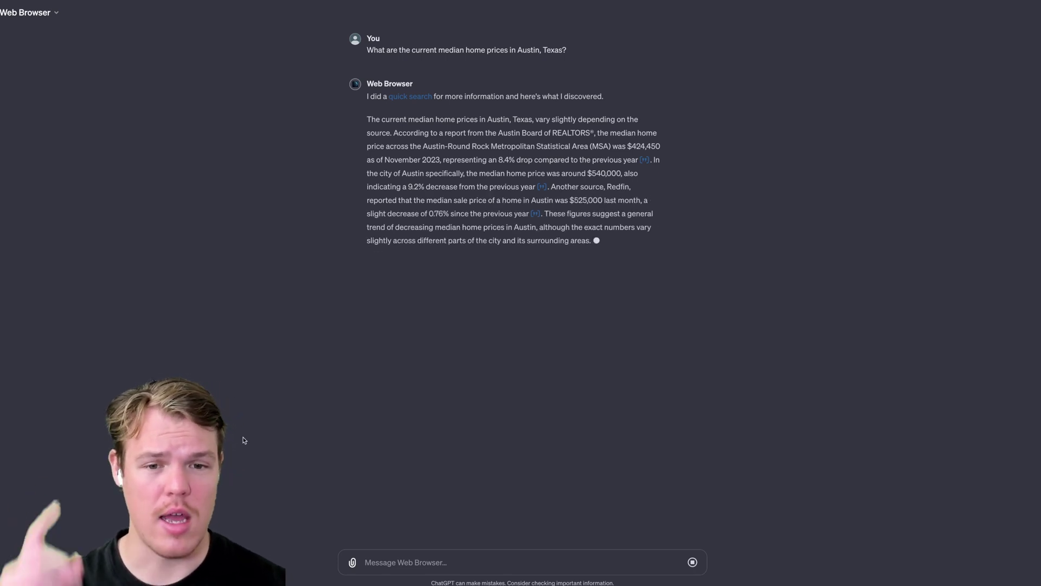
# Step: Zoom the page in and open the Austin American-Statesman article cited for the 8.4% drop
pyautogui.hotkey('ctrl', '+')
pyautogui.hotkey('ctrl', '+')
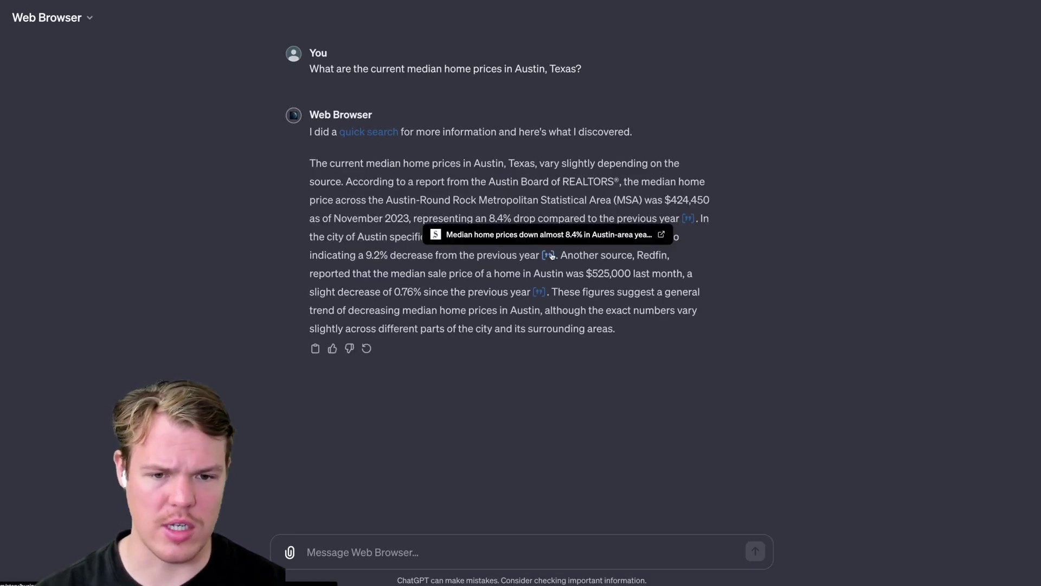
pyautogui.moveTo(549, 256)
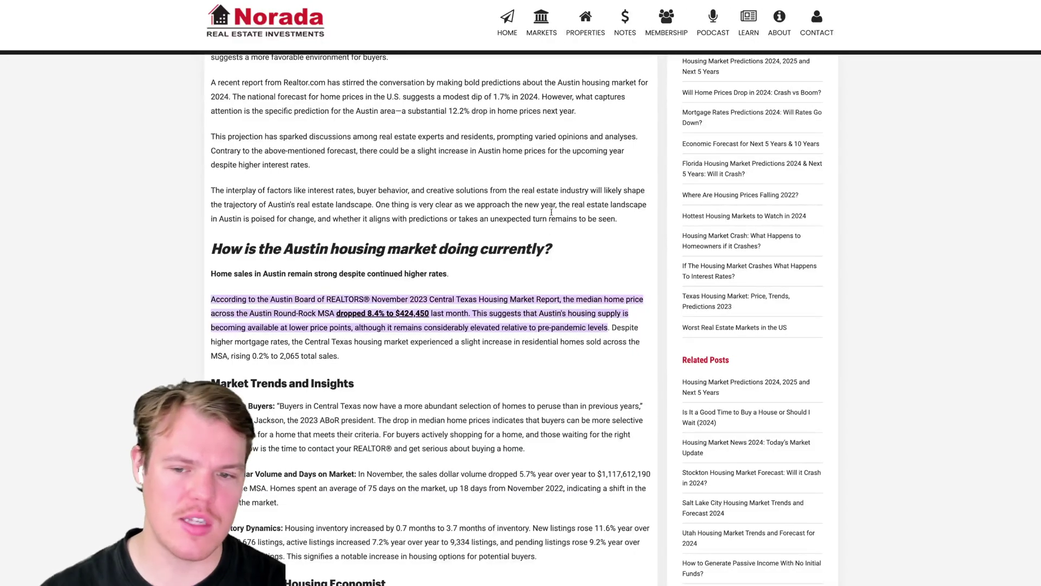
pyautogui.scroll(-1, 547, 239)
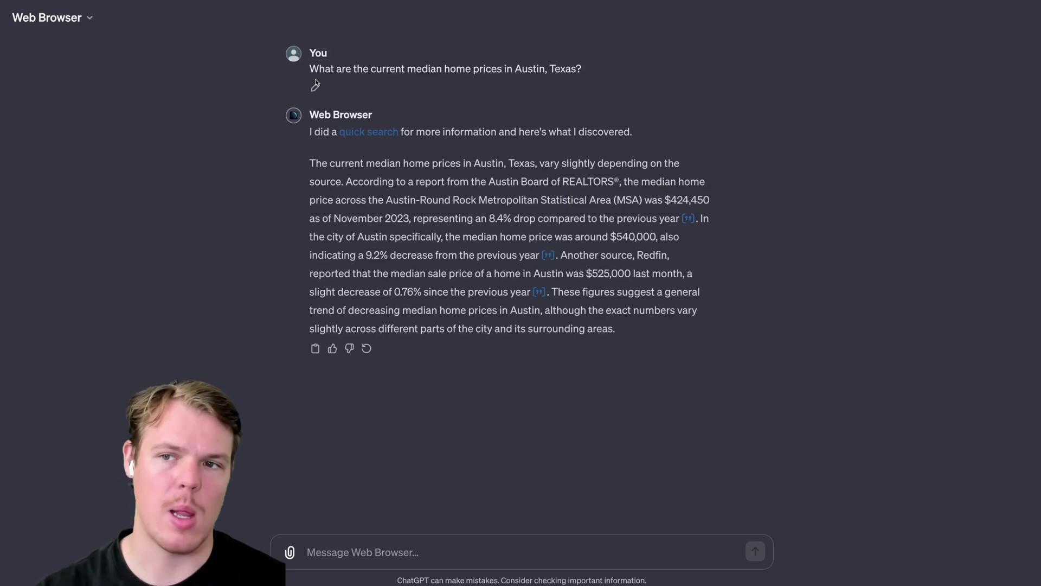
pyautogui.click(548, 256)
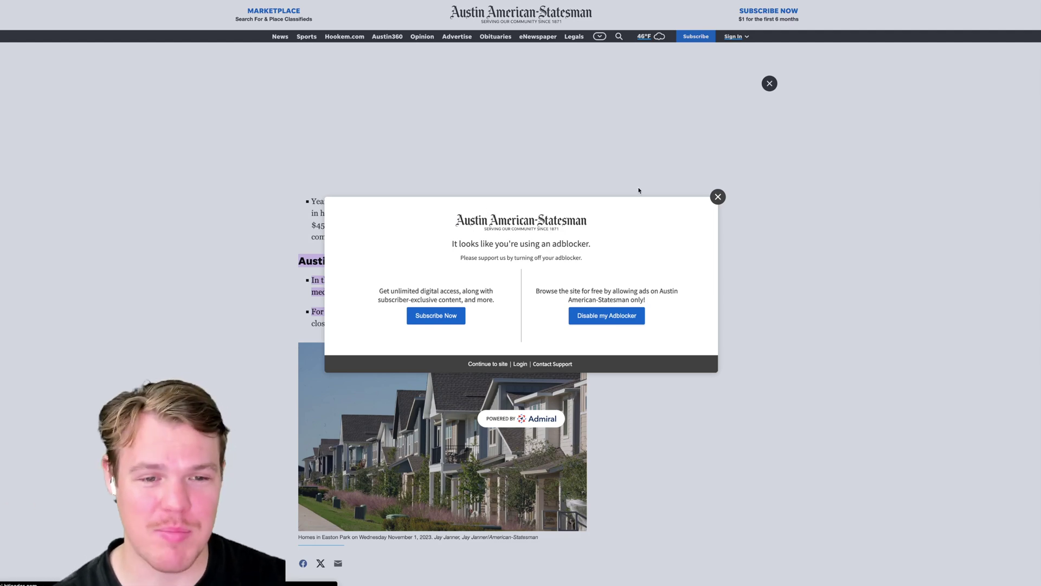
# Step: Close the adblocker notice on the Statesman article and scroll through its home-price figures
pyautogui.click(718, 197)
pyautogui.scroll(-4, 550, 213)
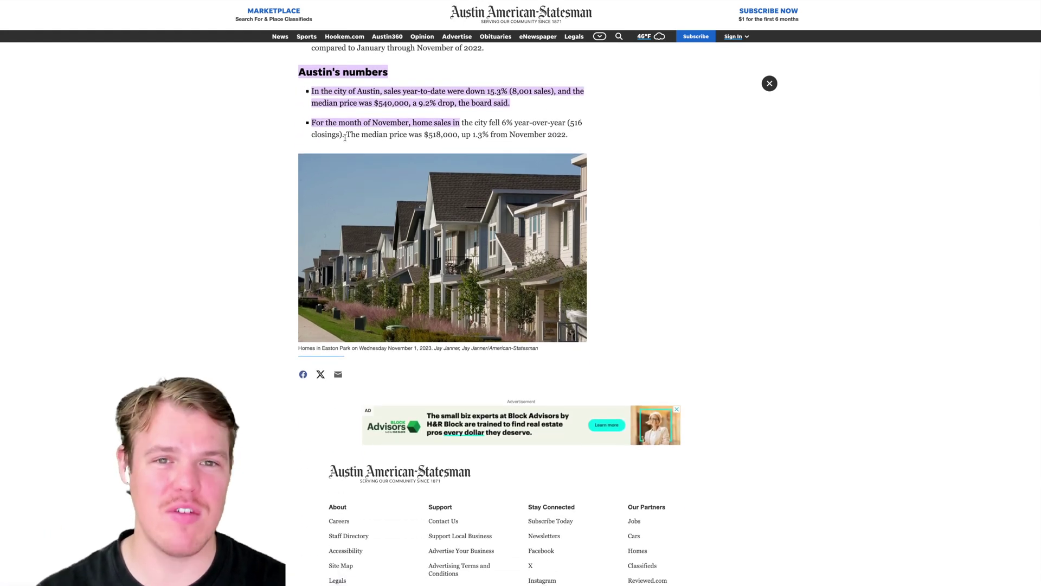
pyautogui.scroll(2, 367, 251)
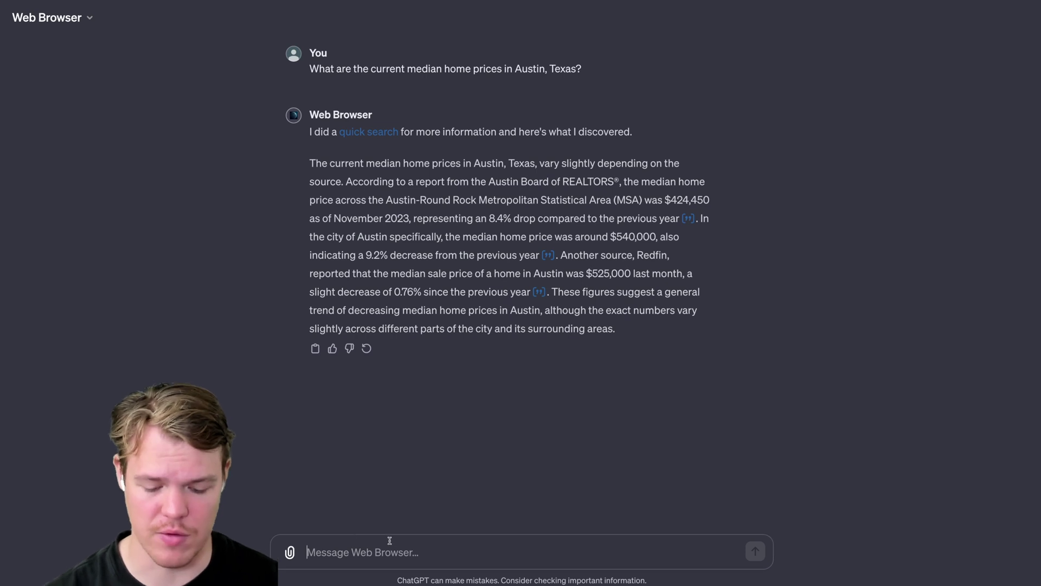
# Step: Paste and send the question about the latest EU intellectual property law changes
pyautogui.write('Can you find the latest updates on intellectual property law changes in the European Union?')
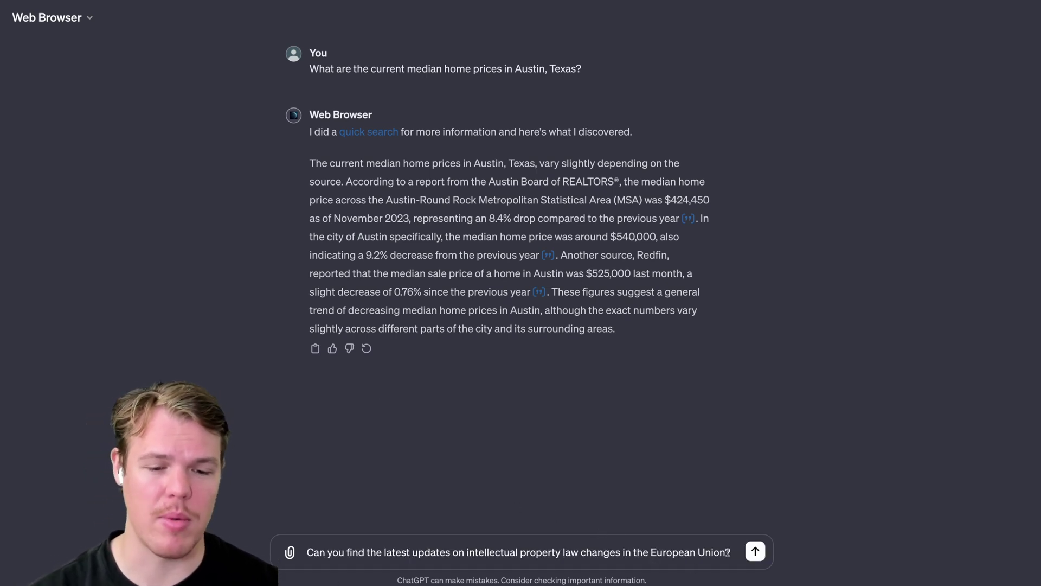
pyautogui.click(755, 551)
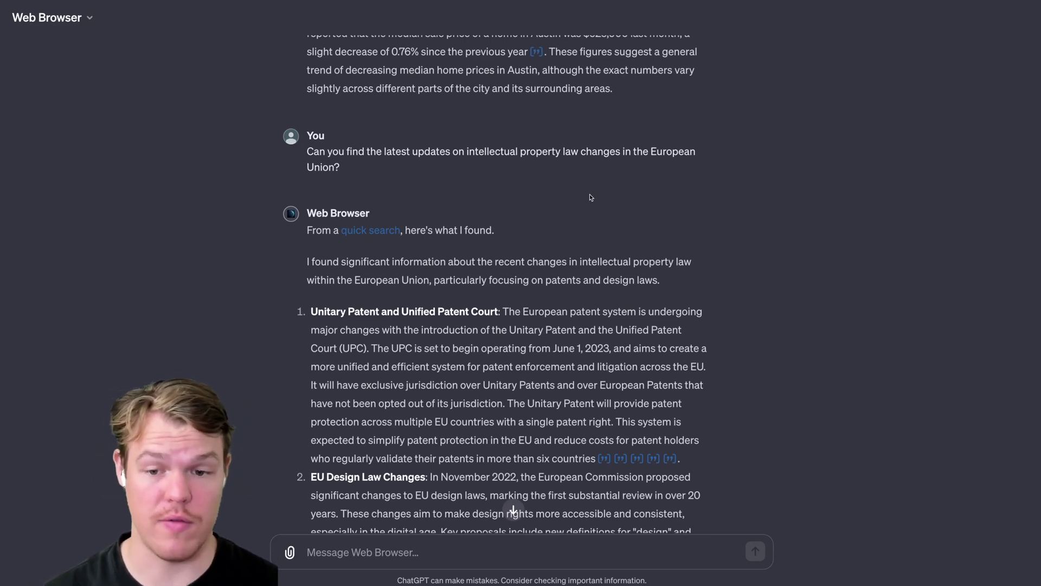
# Step: Scroll to the Unified Patent Court paragraph and preview its National Law Review citation
pyautogui.scroll(-1, 590, 199)
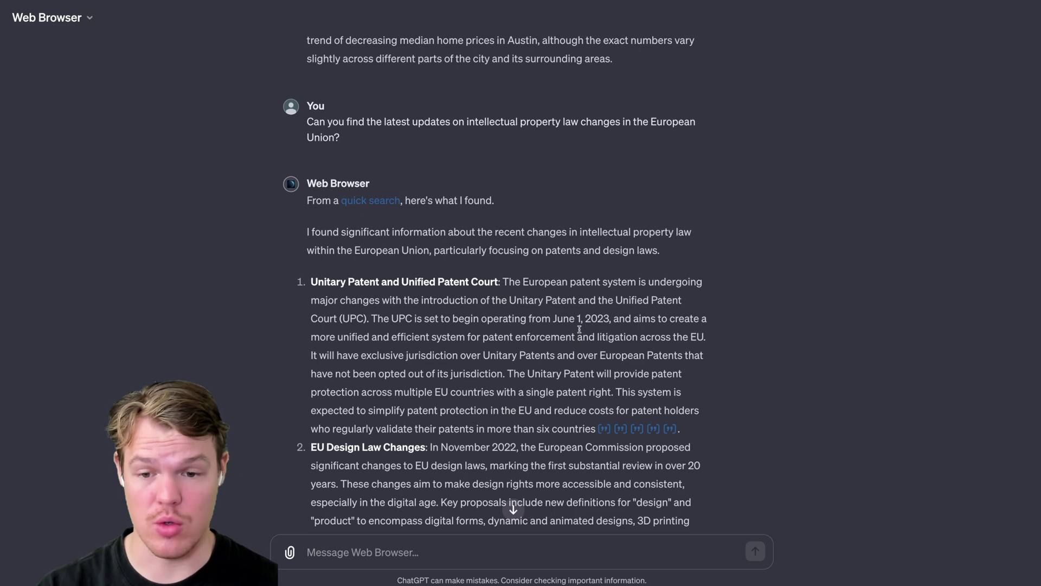
pyautogui.scroll(-3, 579, 329)
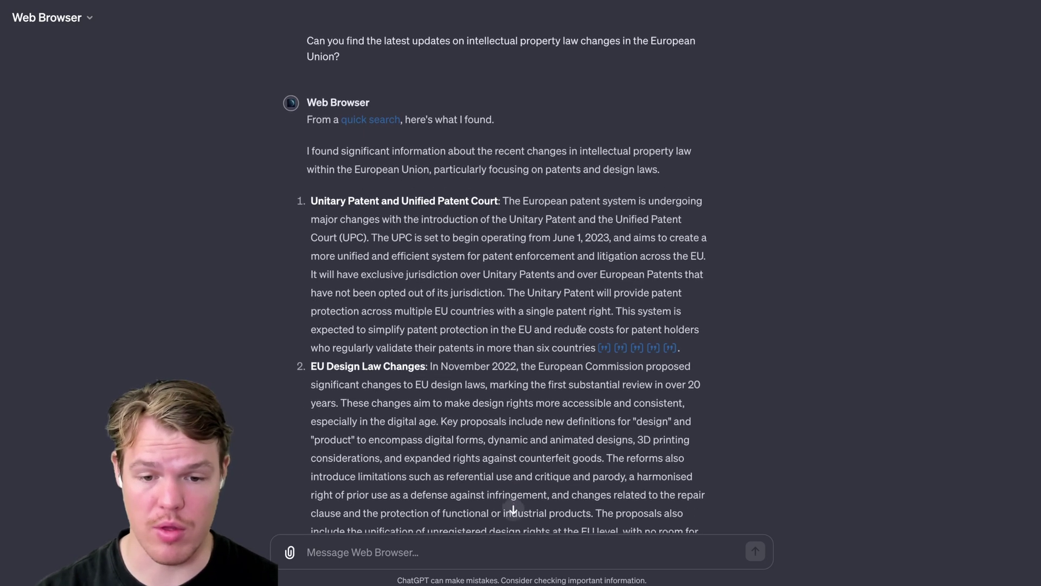
pyautogui.scroll(-4, 512, 342)
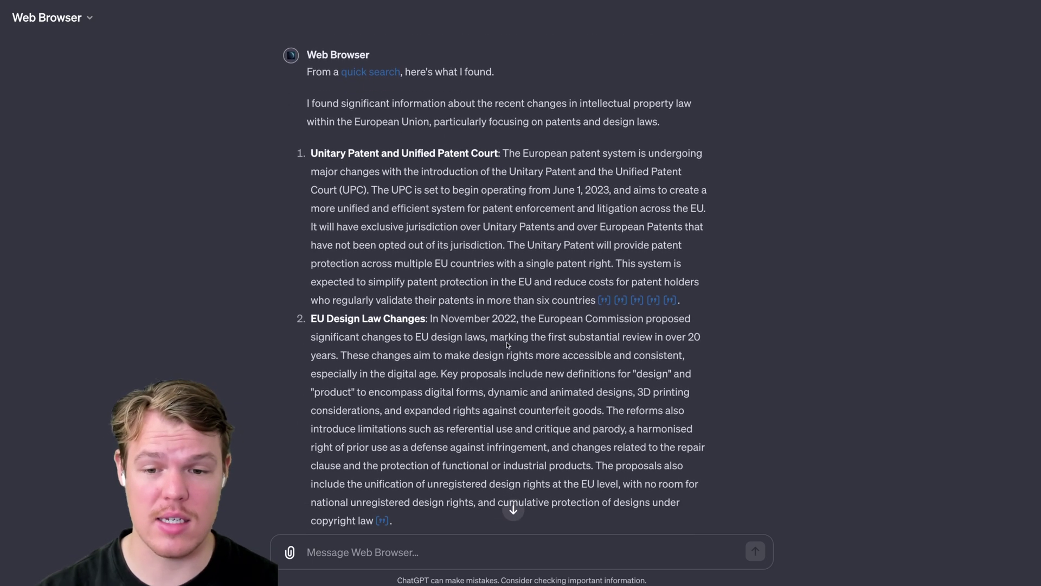
pyautogui.scroll(2, 511, 356)
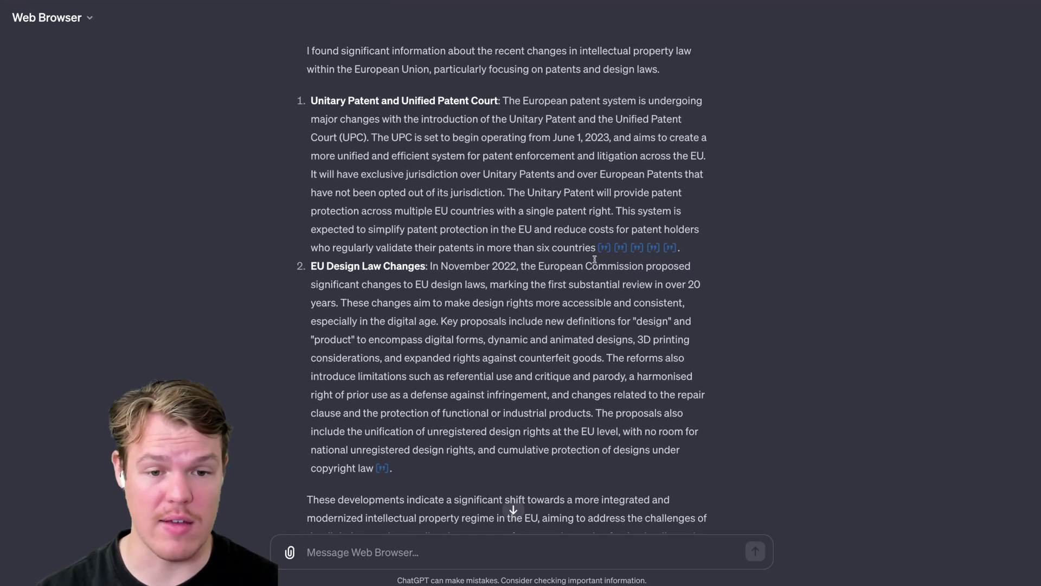
pyautogui.moveTo(603, 253)
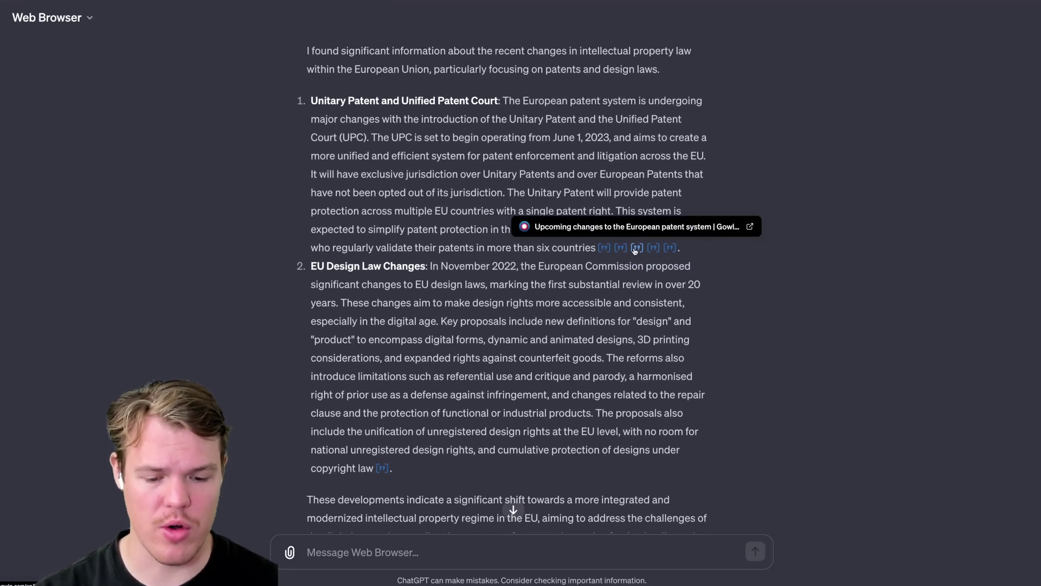
pyautogui.moveTo(653, 250)
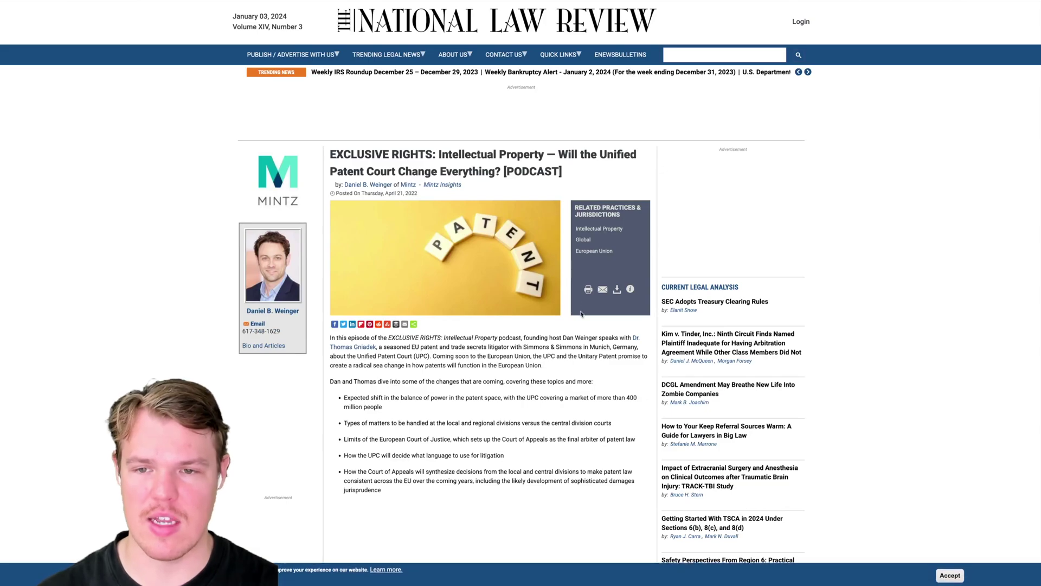
# Step: Scroll through the National Law Review article, then return to the ChatGPT tab
pyautogui.scroll(-2, 583, 318)
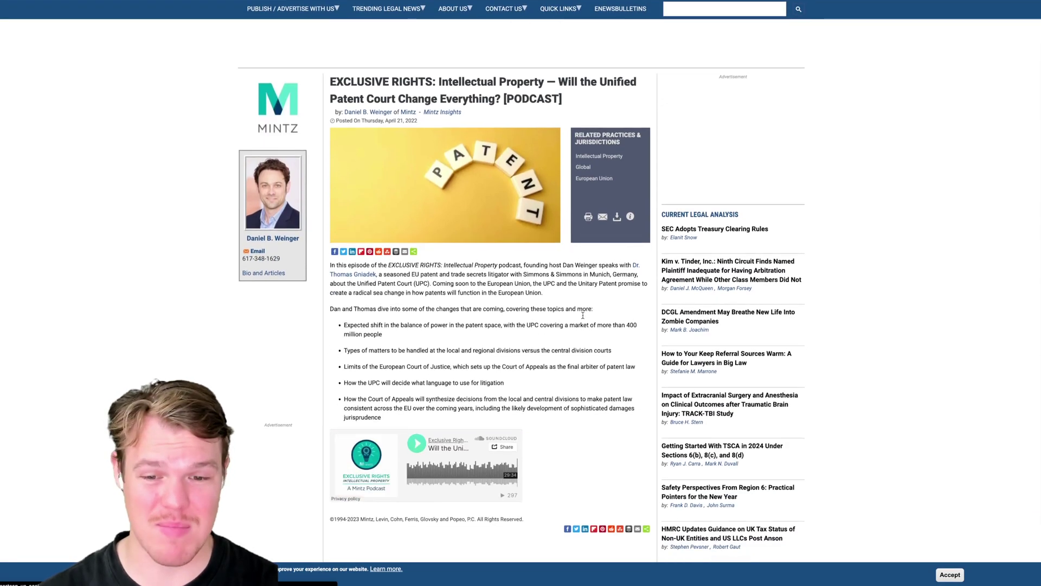
pyautogui.scroll(1, 583, 316)
pyautogui.scroll(-5, 582, 315)
pyautogui.scroll(7, 596, 299)
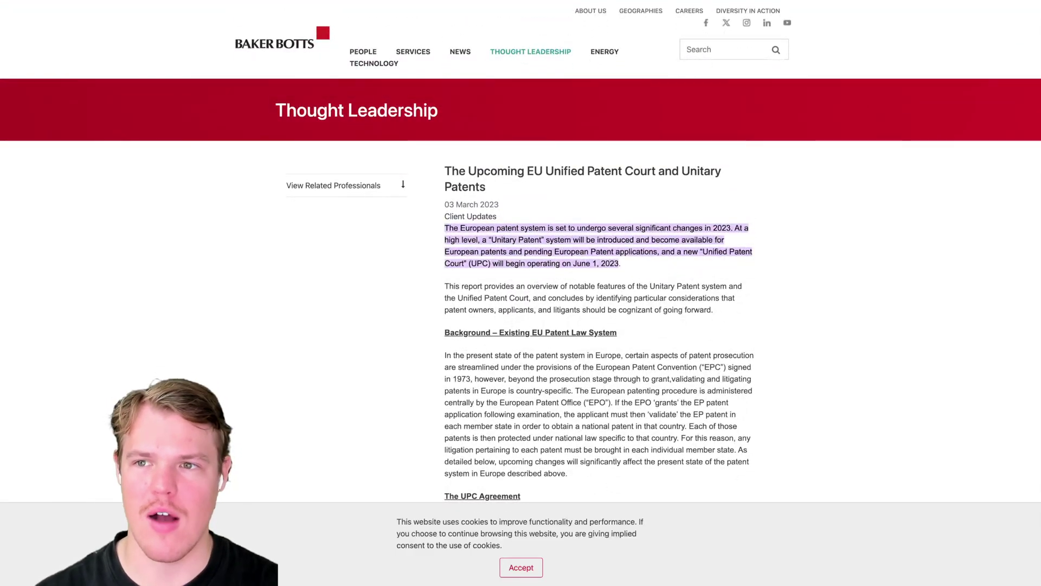
pyautogui.click(249, 14)
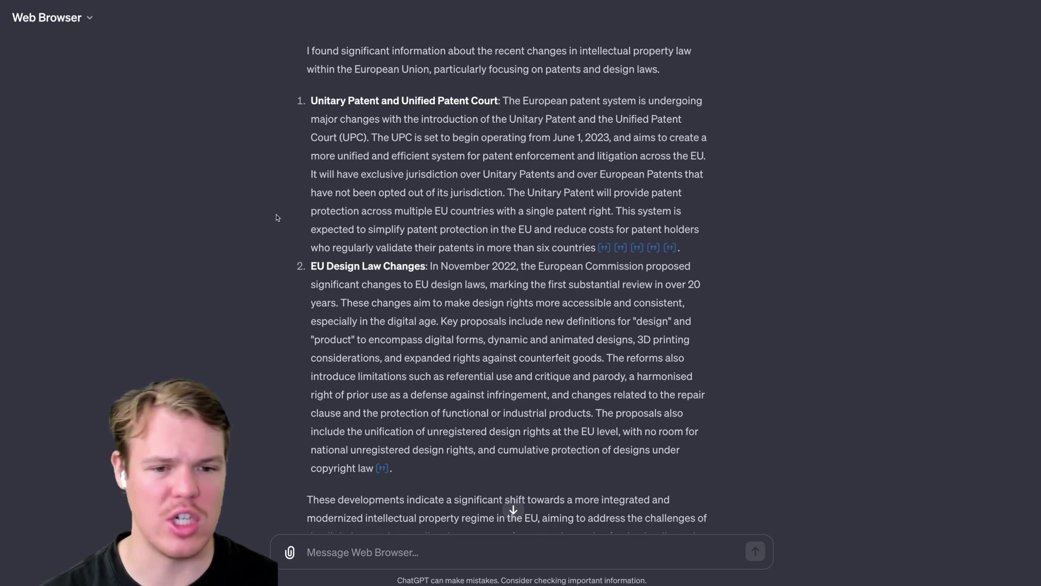
# Step: Paste and send the question about in-demand software engineering skills
pyautogui.scroll(1, 277, 218)
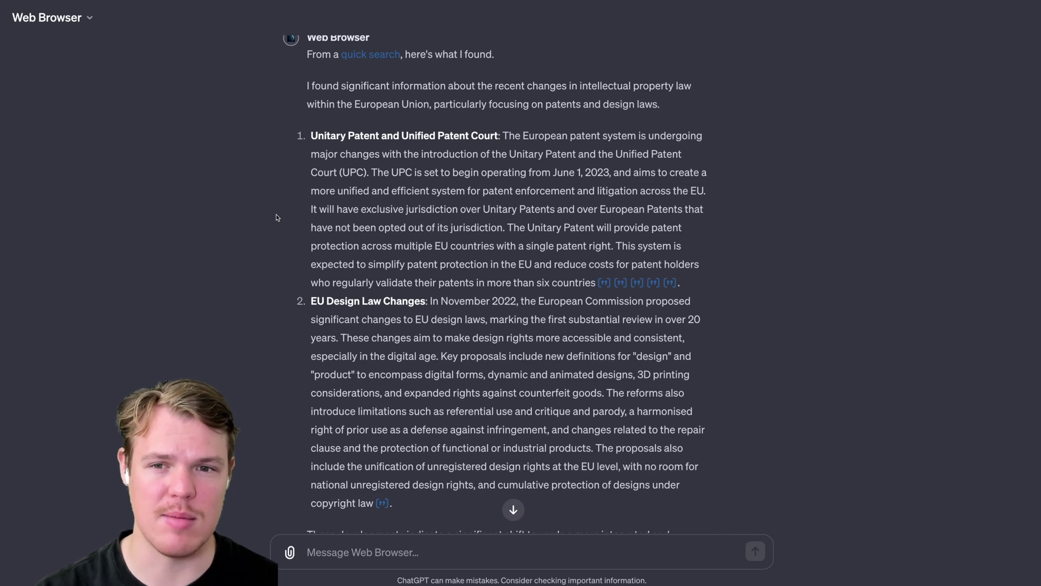
pyautogui.scroll(-3, 276, 217)
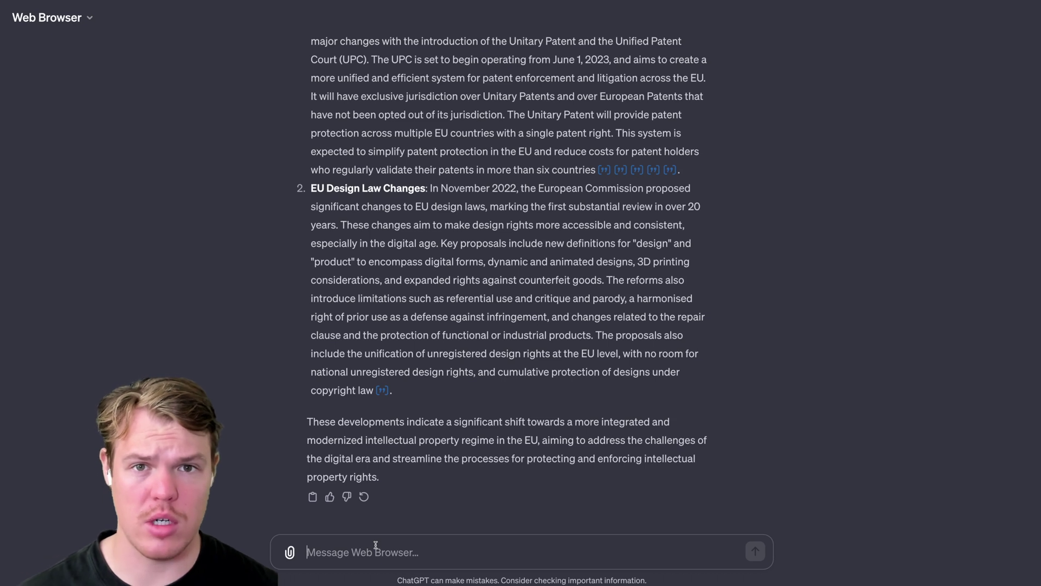
pyautogui.write('What skills are currently in high demand for the software engineering job market?')
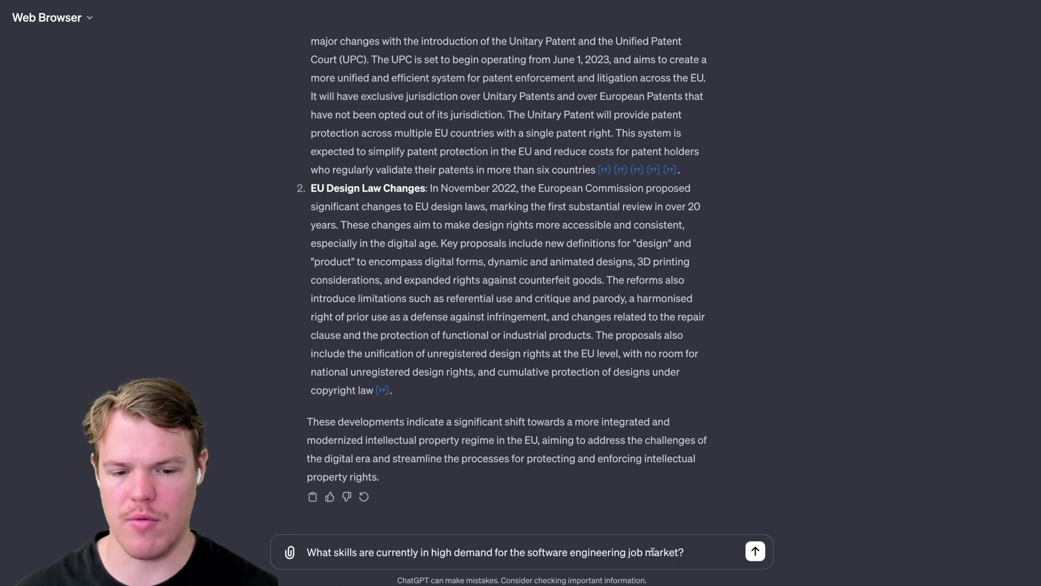
pyautogui.press('Return')
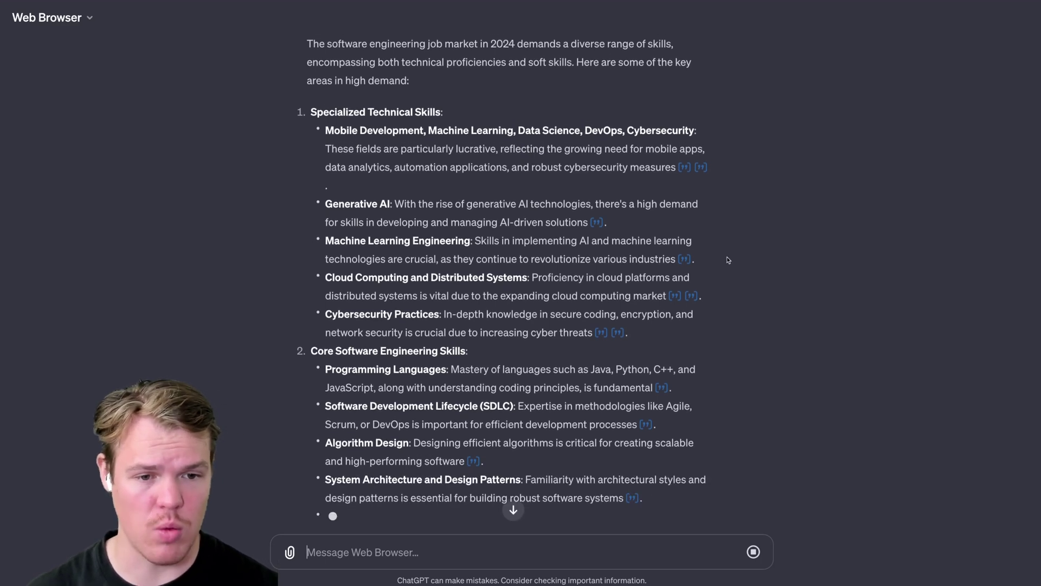
# Step: Preview the cited sources in the streaming skills answer until it stops with a network error
pyautogui.moveTo(686, 170)
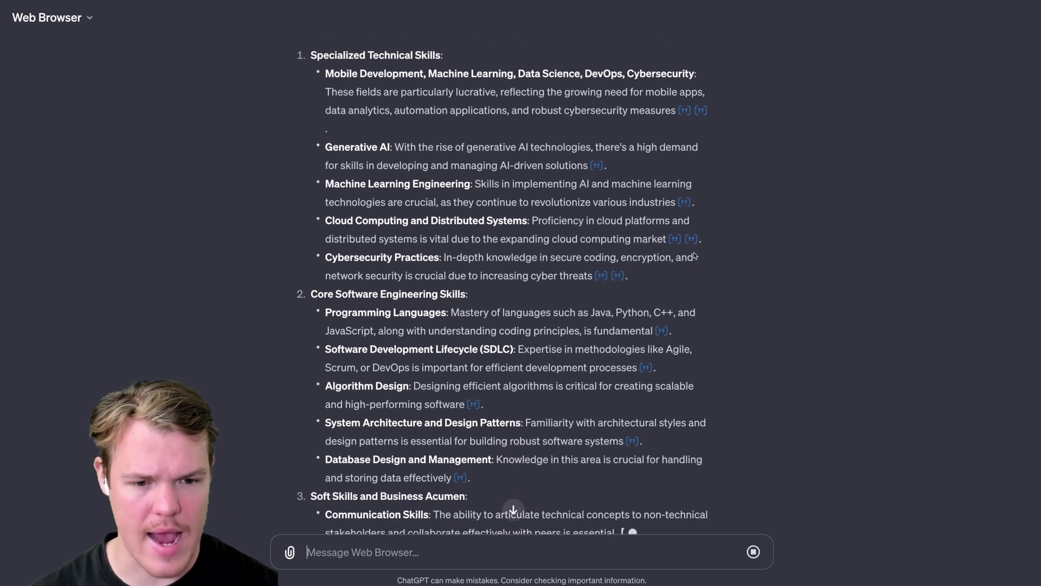
pyautogui.moveTo(663, 303)
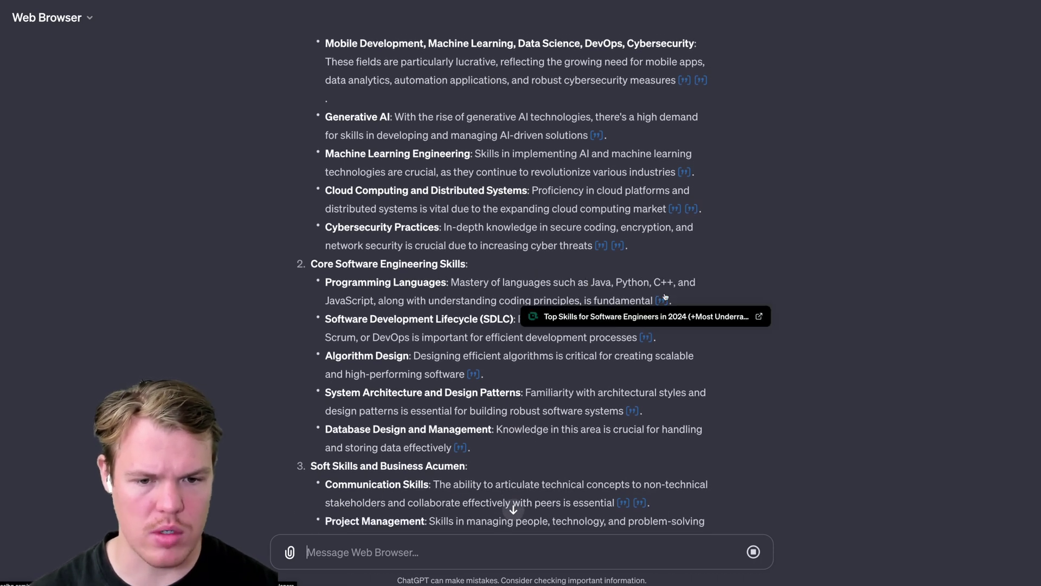
pyautogui.scroll(2, 675, 244)
pyautogui.moveTo(687, 190)
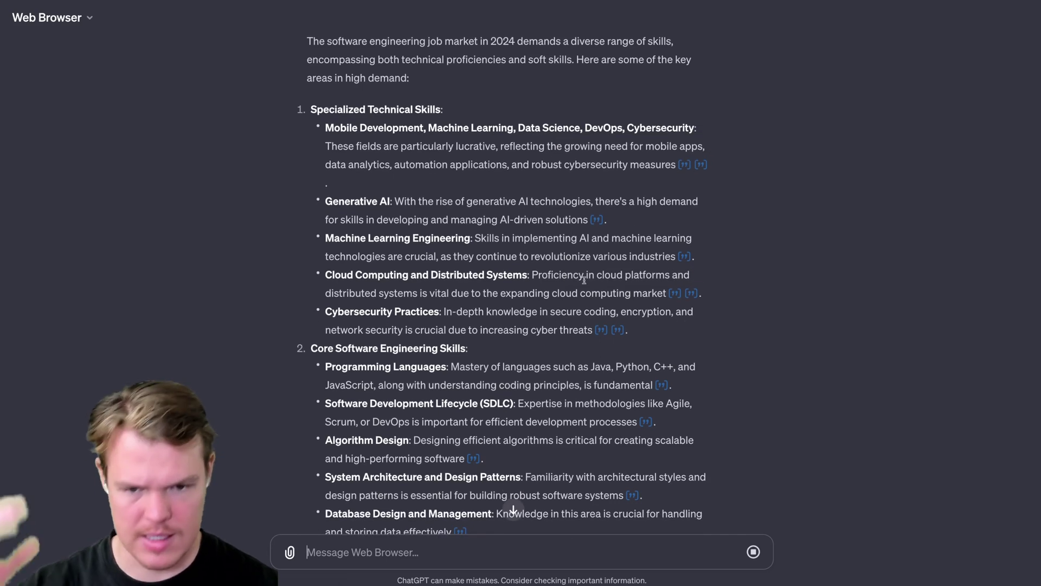
pyautogui.scroll(-3, 476, 286)
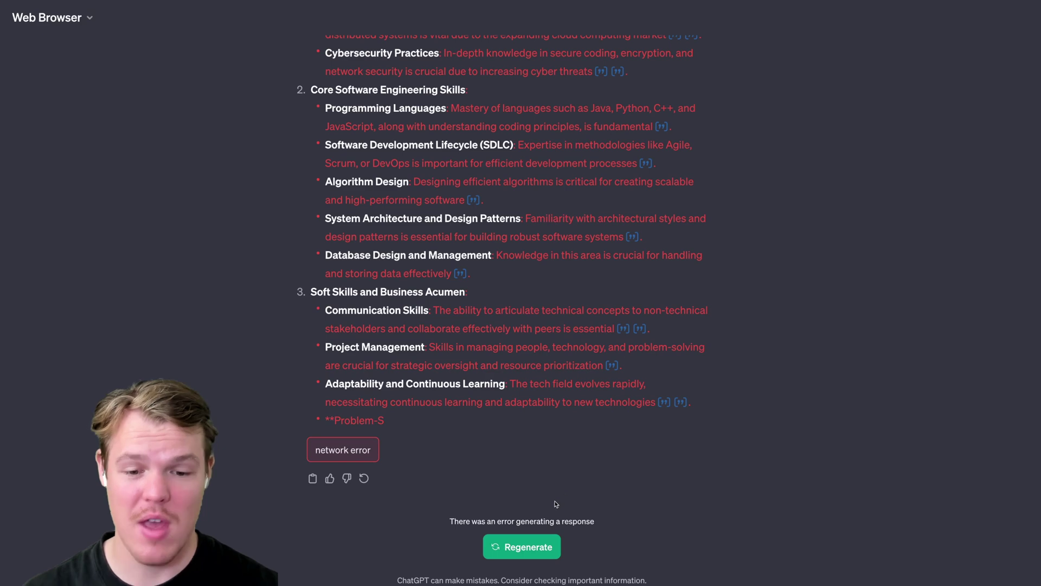
# Step: Regenerate and stop the failed reply, then send the 2024 popular tourist destinations question
pyautogui.click(530, 548)
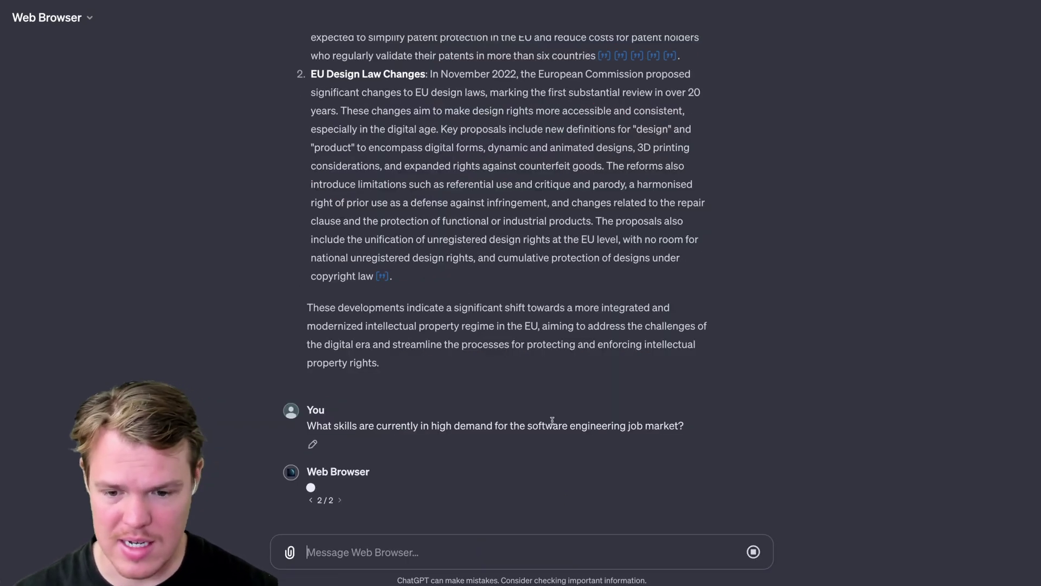
pyautogui.click(754, 551)
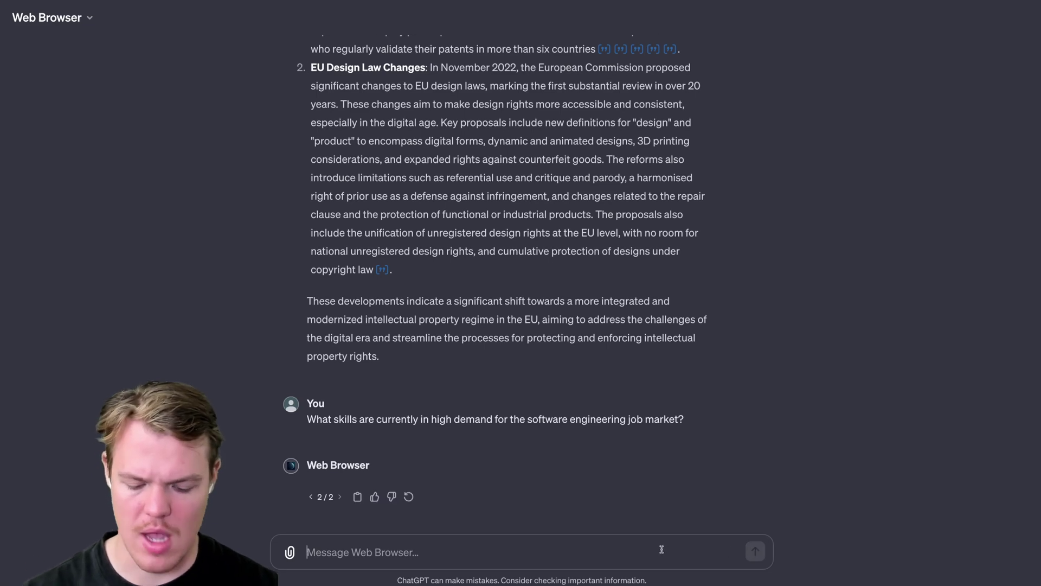
pyautogui.write('What are the most popular tourist destinations for 2024 according to recent travel blogs?')
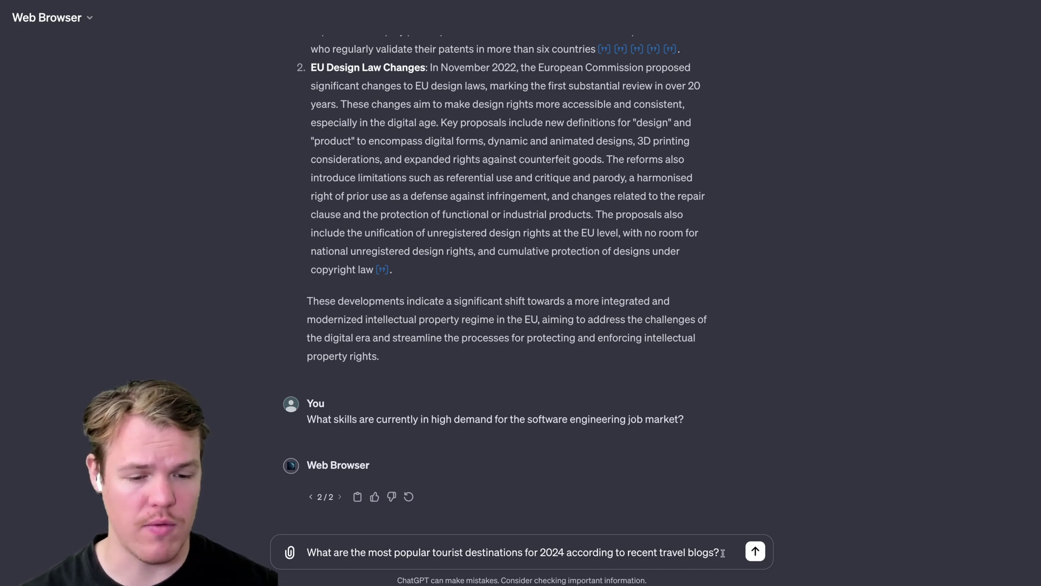
pyautogui.press('Return')
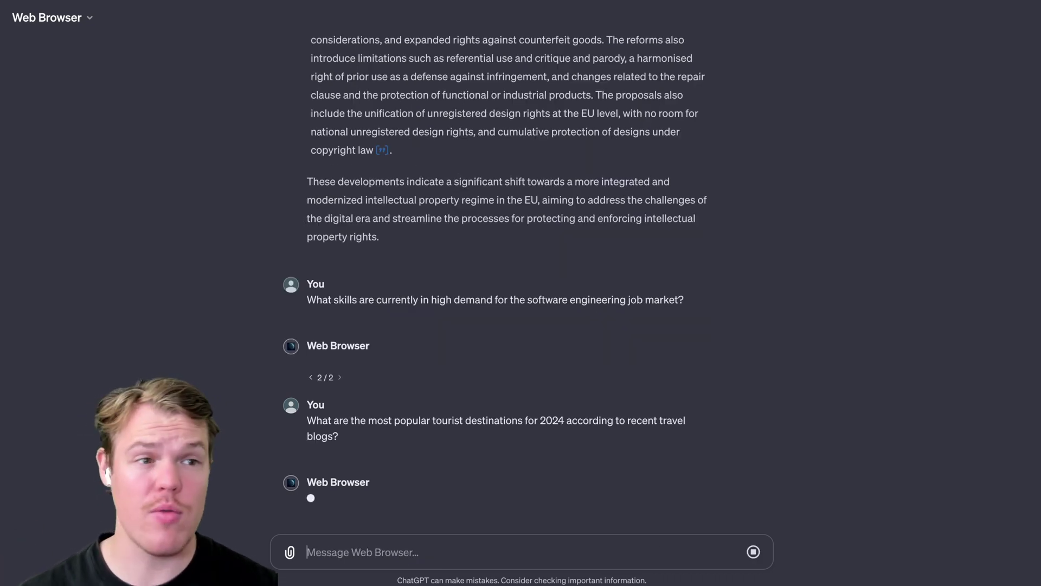